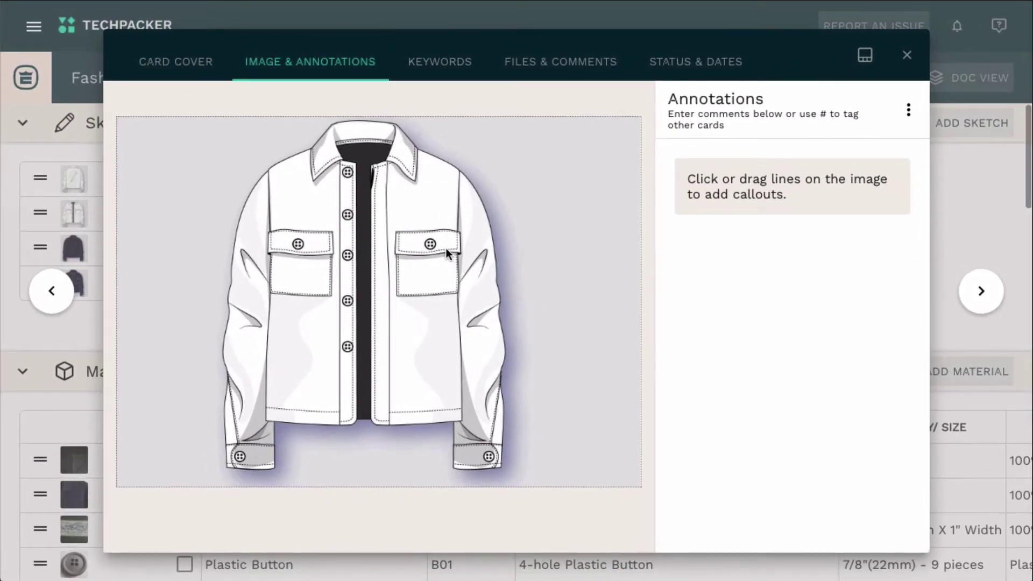
# Draw callout 1 from the right pocket button outward and begin its pocket flap top-stitch note.
pyautogui.moveTo(451, 246); pyautogui.dragTo(532, 246)
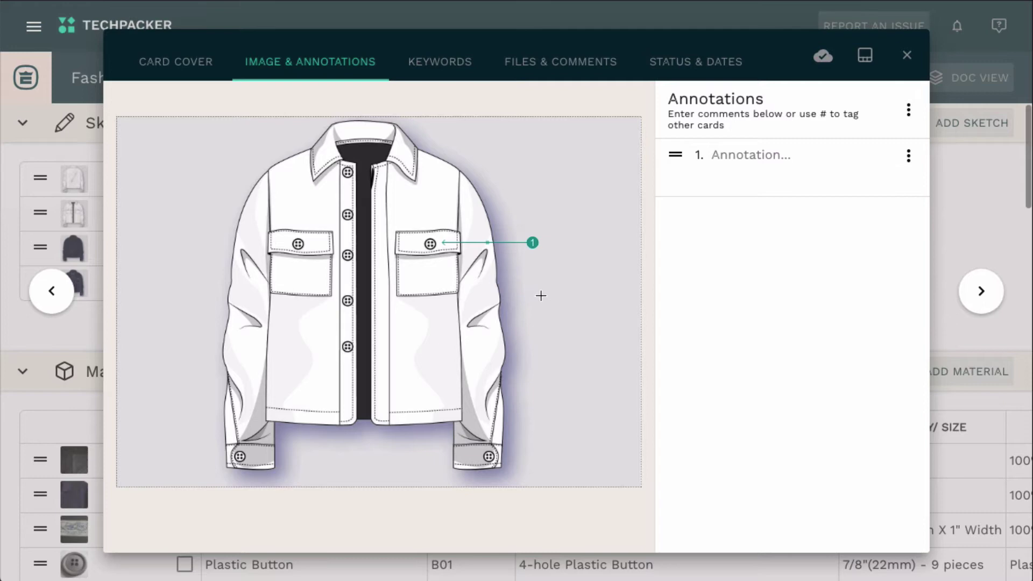
pyautogui.moveTo(533, 242); pyautogui.dragTo(576, 245)
pyautogui.click(770, 164)
pyautogui.write('Pocket Fl')
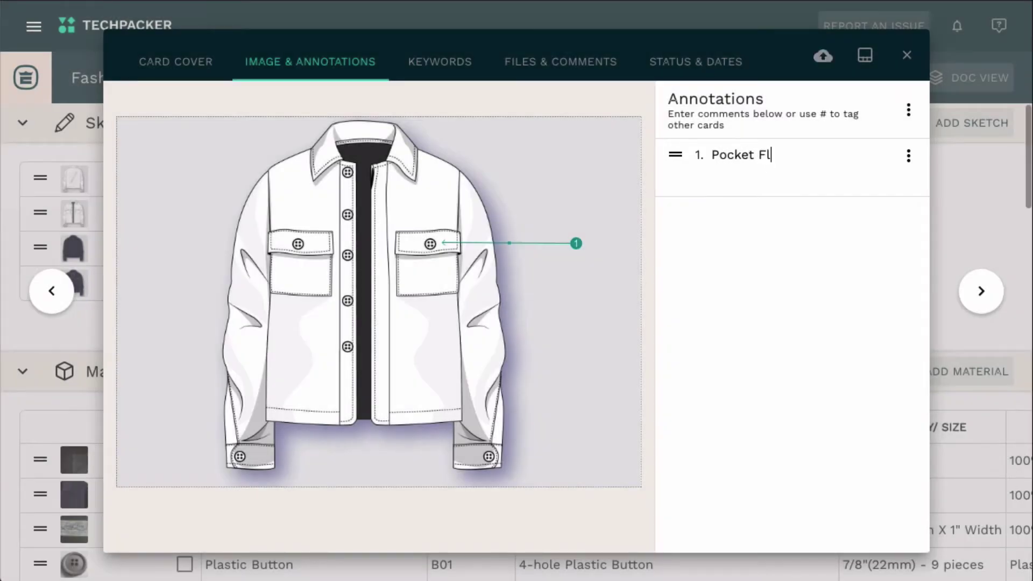
pyautogui.write('ap - 1/4" Margin Single Needle Top Stitch')
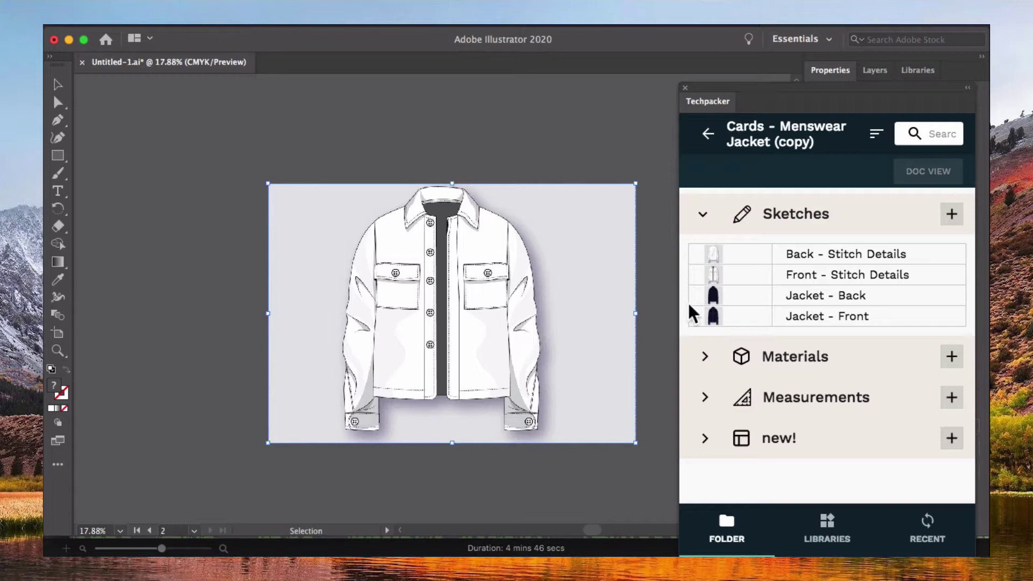
# Drag the jacket artwork from the canvas into the card's Sketches section.
pyautogui.moveTo(523, 324); pyautogui.dragTo(719, 279)
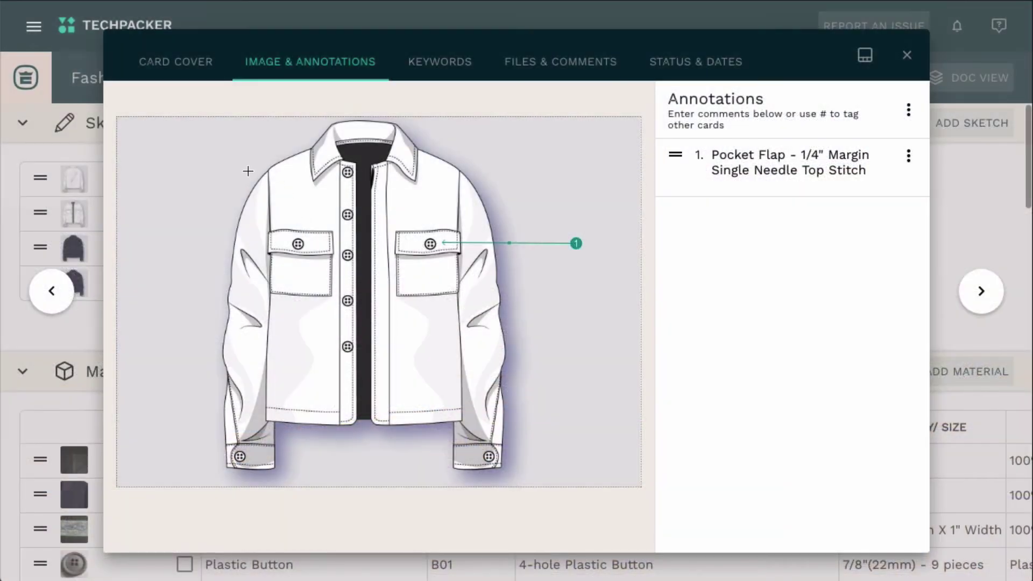
# Draw callout 2 down the left sleeve and bend it into a curve.
pyautogui.moveTo(256, 176); pyautogui.dragTo(211, 440)
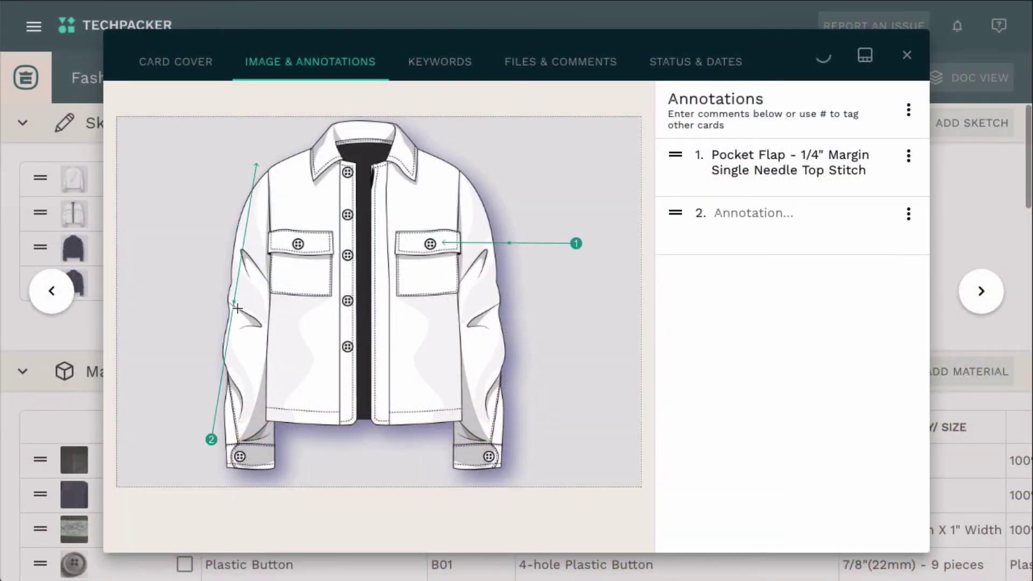
pyautogui.moveTo(221, 297); pyautogui.dragTo(214, 294)
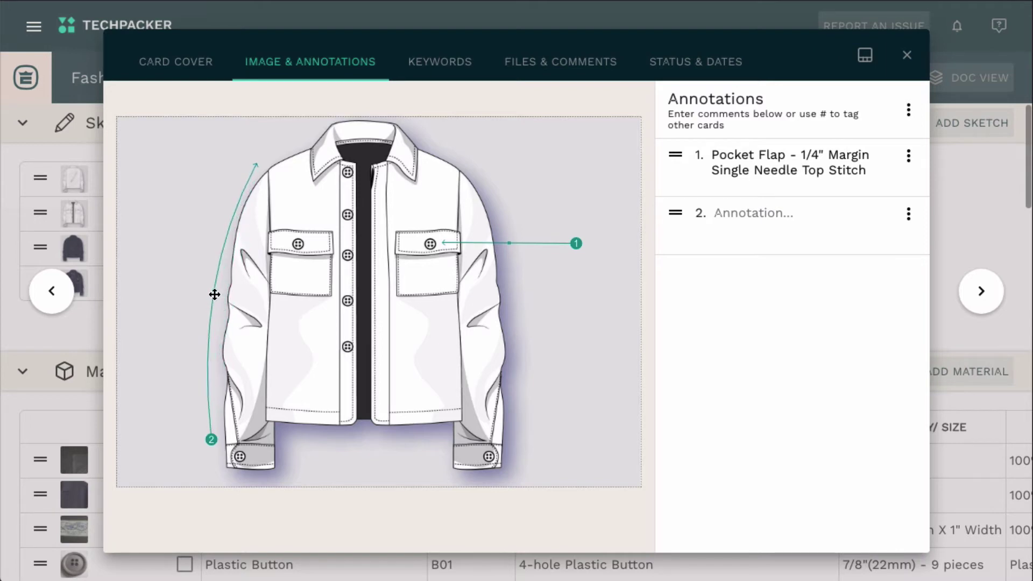
pyautogui.write('Sl')
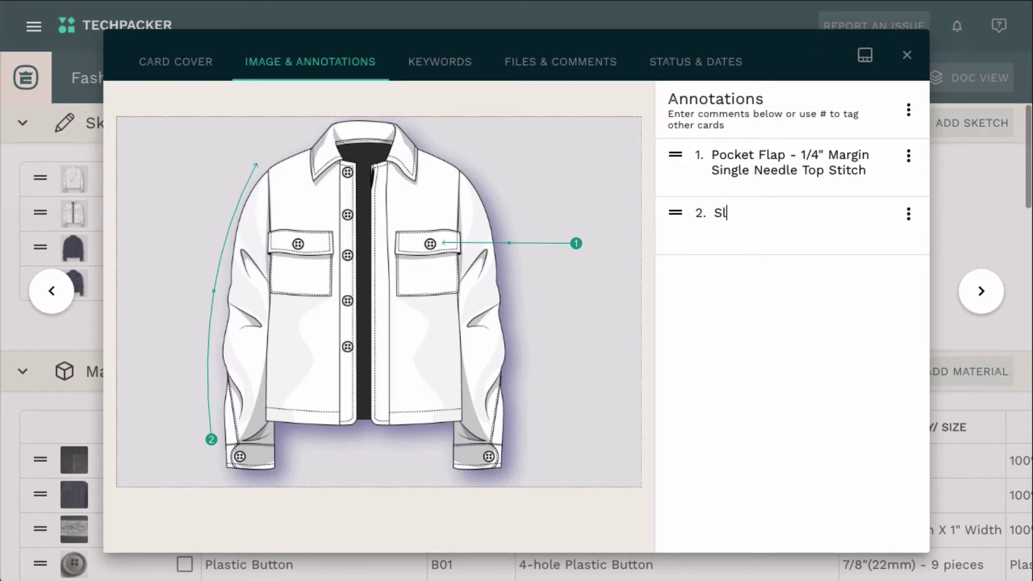
pyautogui.write('eeve Length')
# Style the Sleeve Length callout red with measurement tick ends instead of an arrow.
pyautogui.click(910, 217)
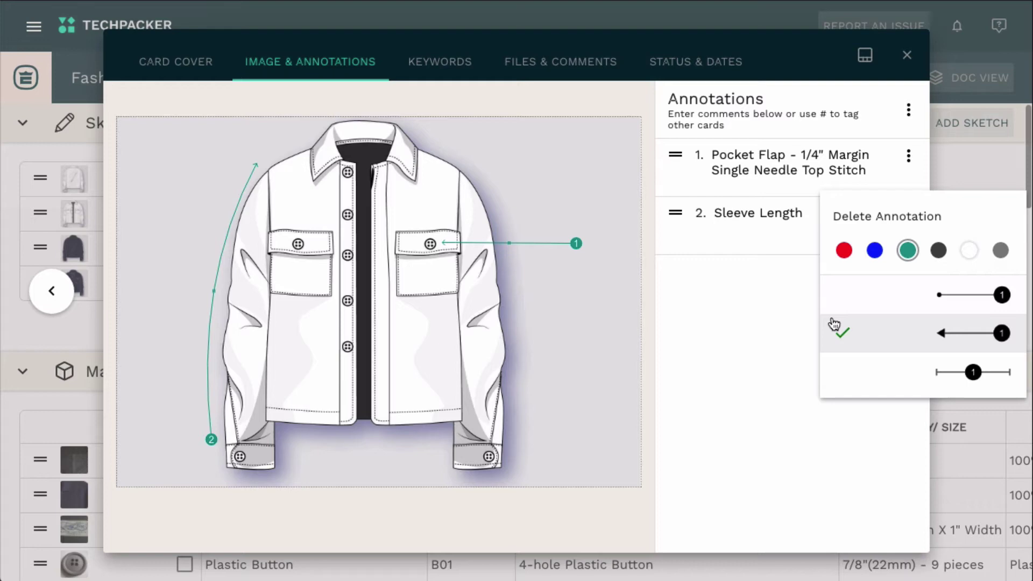
pyautogui.click(844, 251)
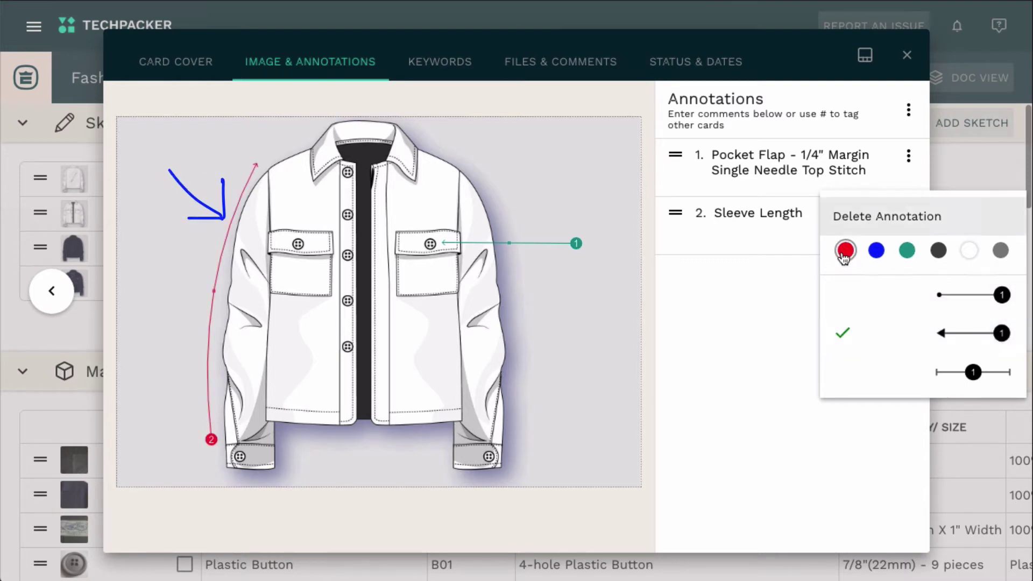
pyautogui.click(945, 376)
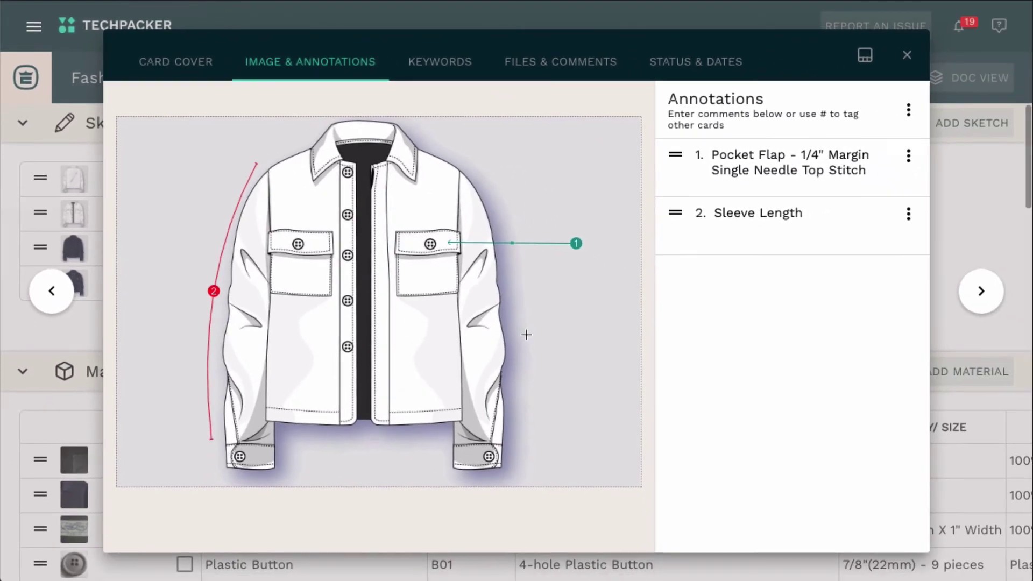
# Rotate the jacket sketch 90 degrees right from the image options.
pyautogui.click(909, 110)
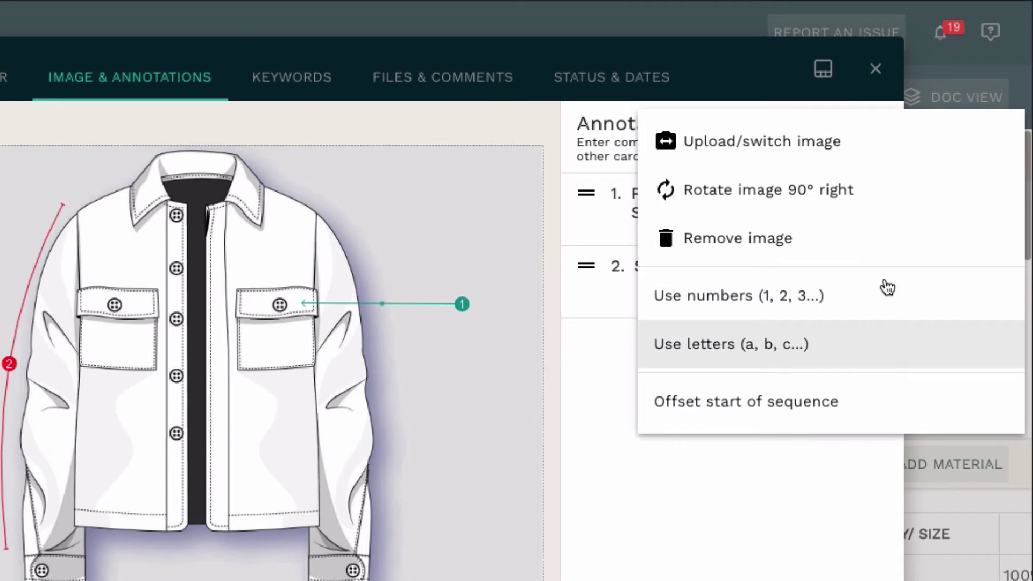
pyautogui.click(844, 200)
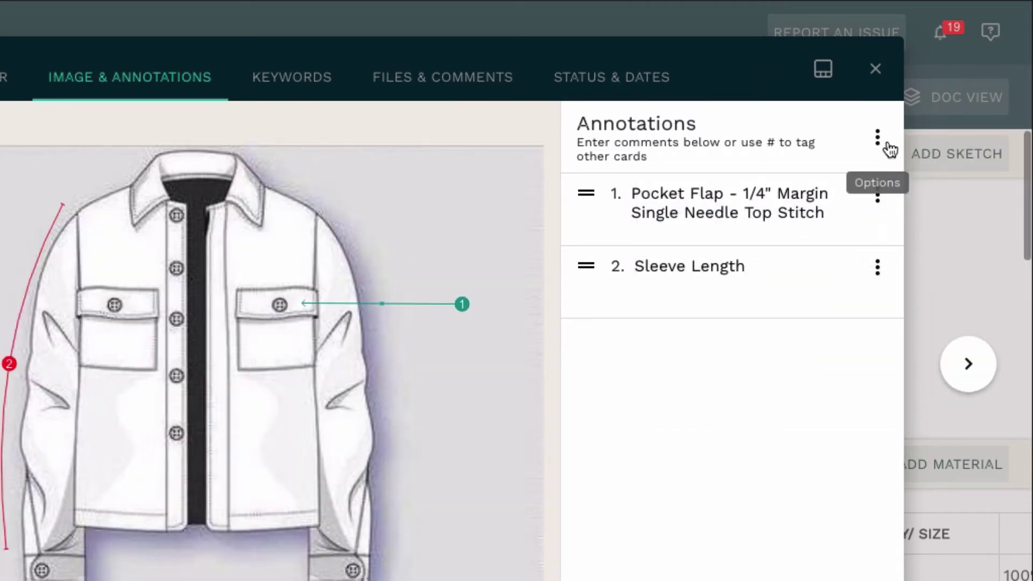
# Replace the sketch with the colored jacket front image and nudge the pocket flap callout's end.
pyautogui.click(886, 145)
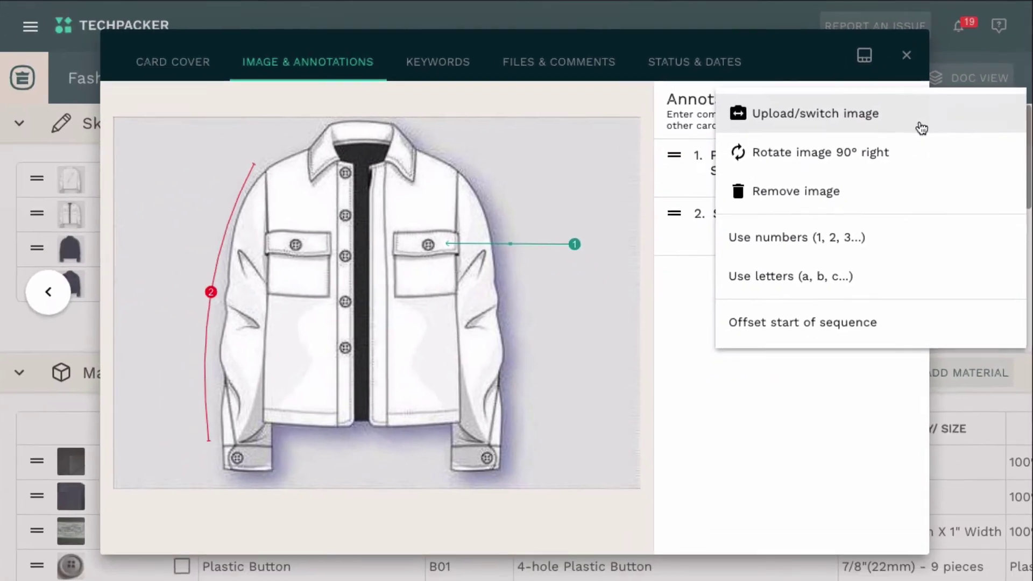
pyautogui.click(921, 128)
pyautogui.click(266, 62)
pyautogui.click(984, 365)
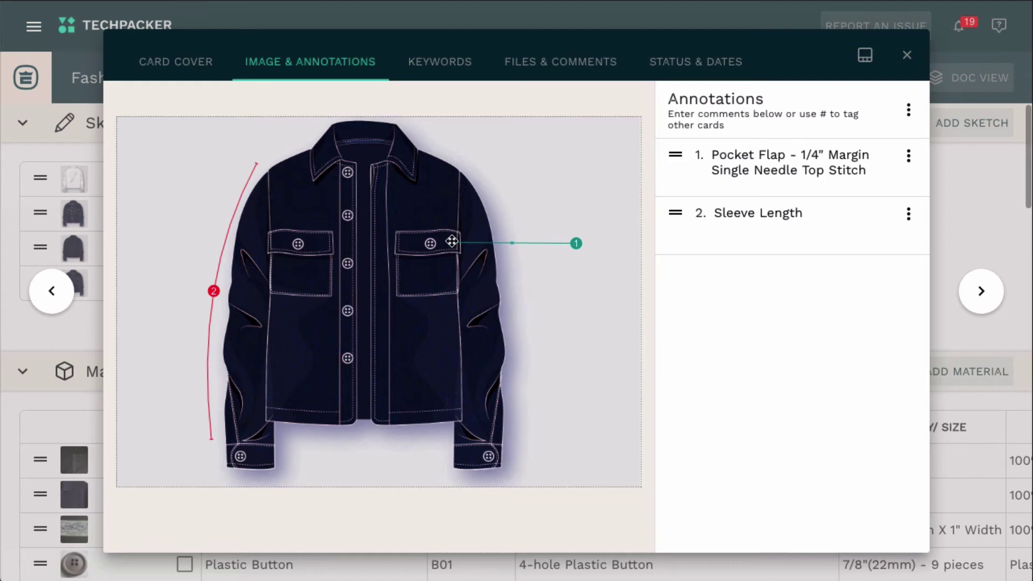
pyautogui.moveTo(451, 242); pyautogui.dragTo(451, 244)
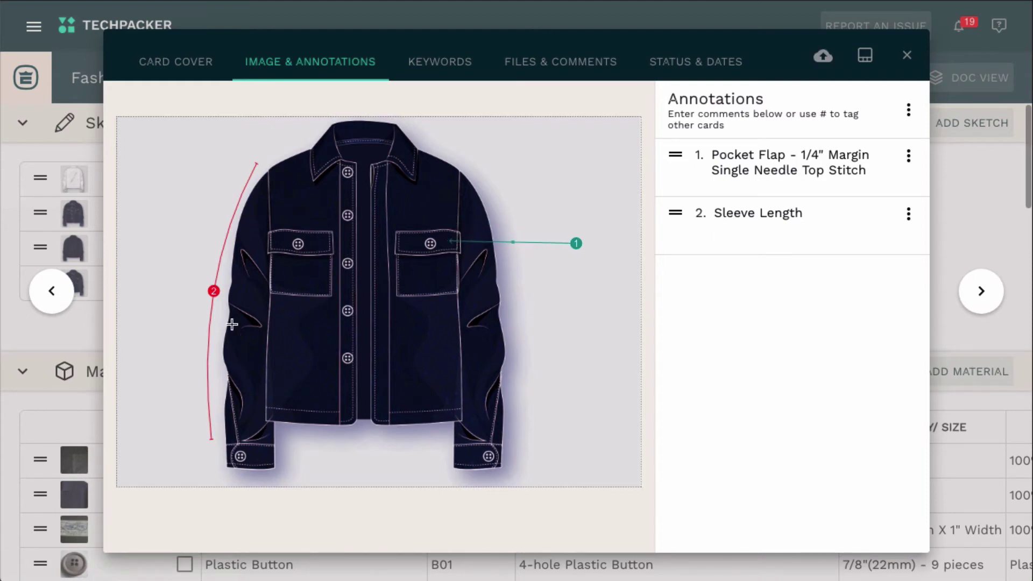
# Offset the callout numbering sequence to start at 4 and confirm.
pyautogui.click(907, 110)
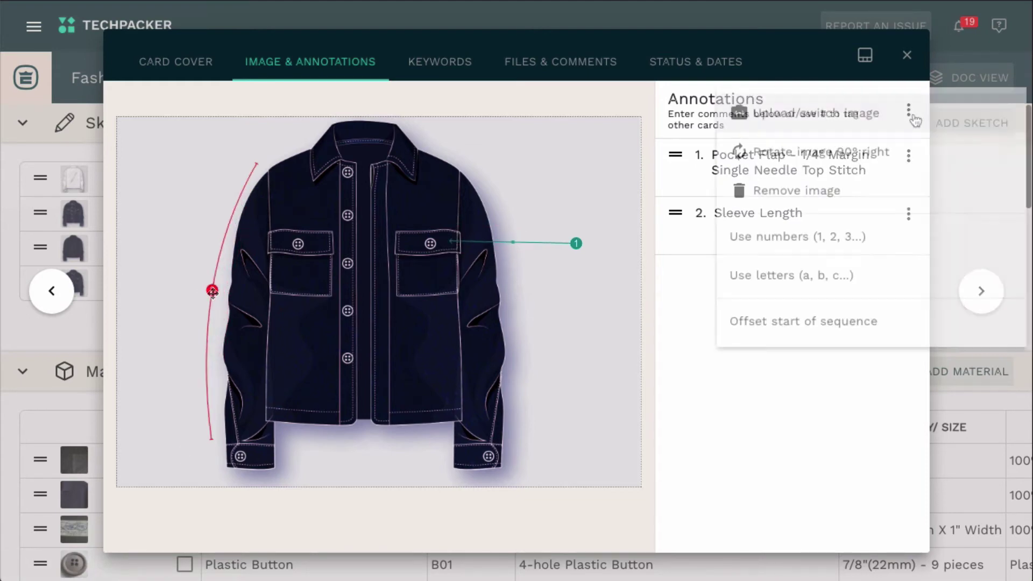
pyautogui.click(927, 322)
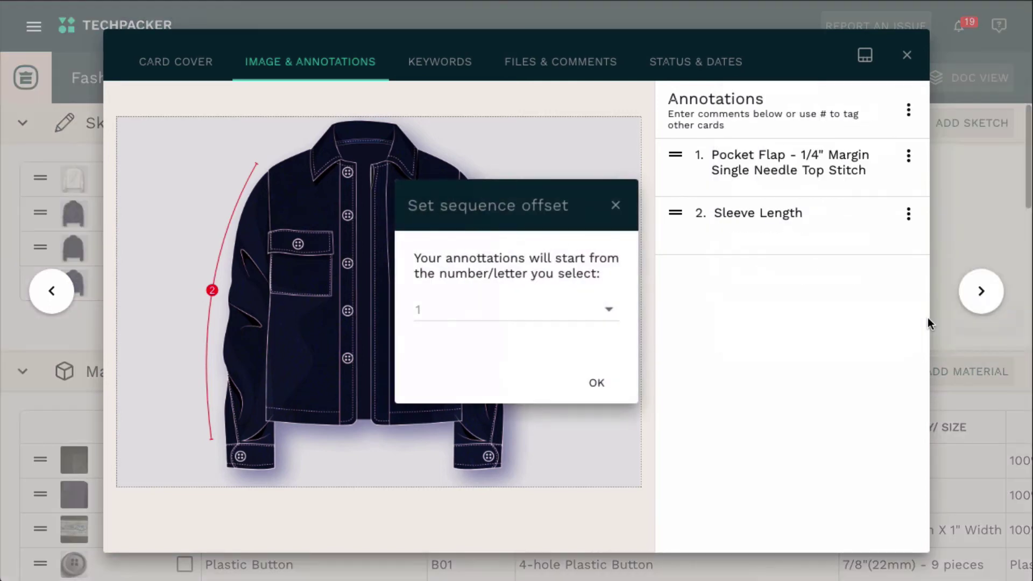
pyautogui.click(606, 322)
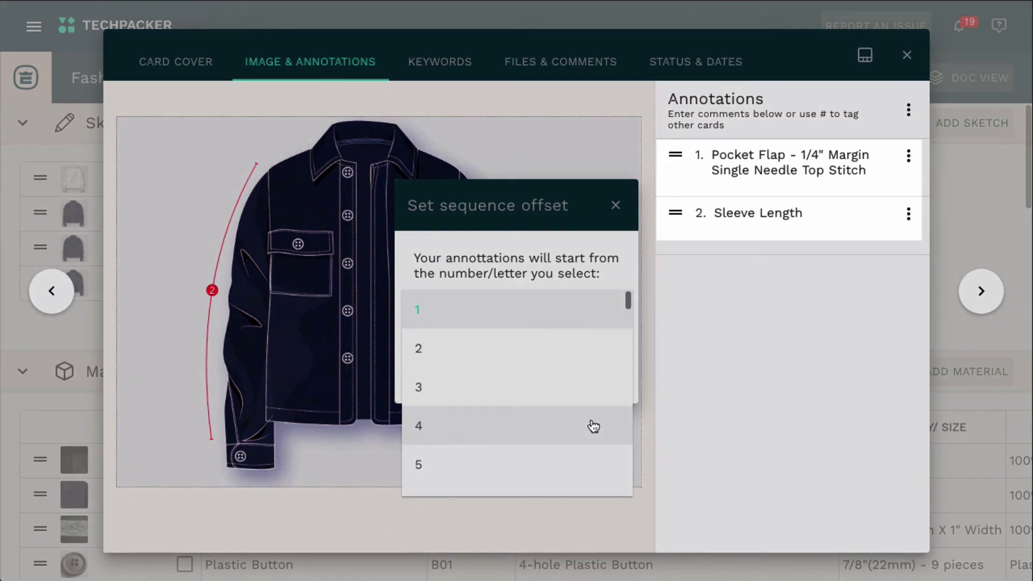
pyautogui.click(593, 427)
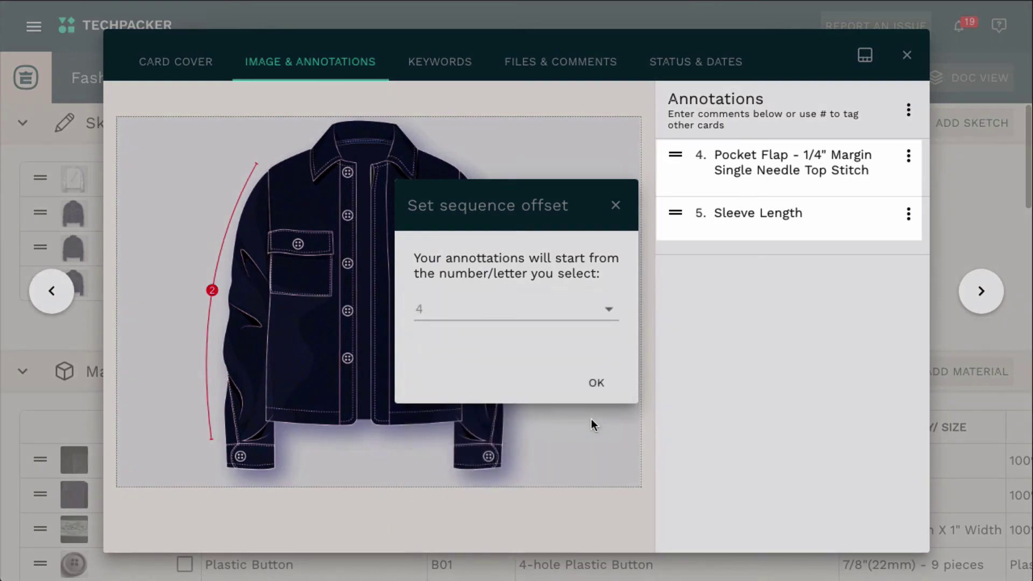
pyautogui.click(601, 382)
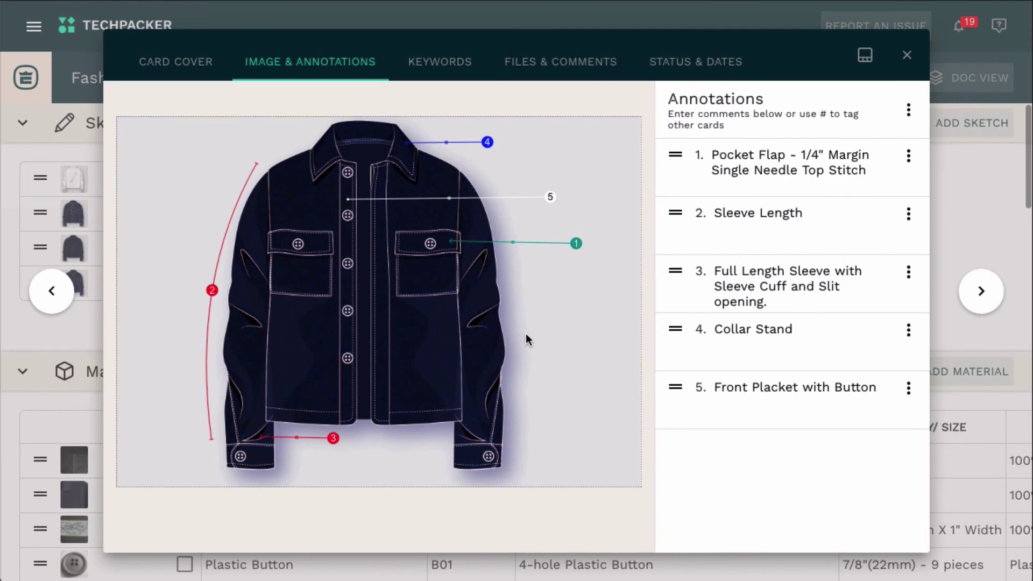
# Move the sleeve cuff note to the top and Front Placket with Button higher in the list.
pyautogui.click(908, 272)
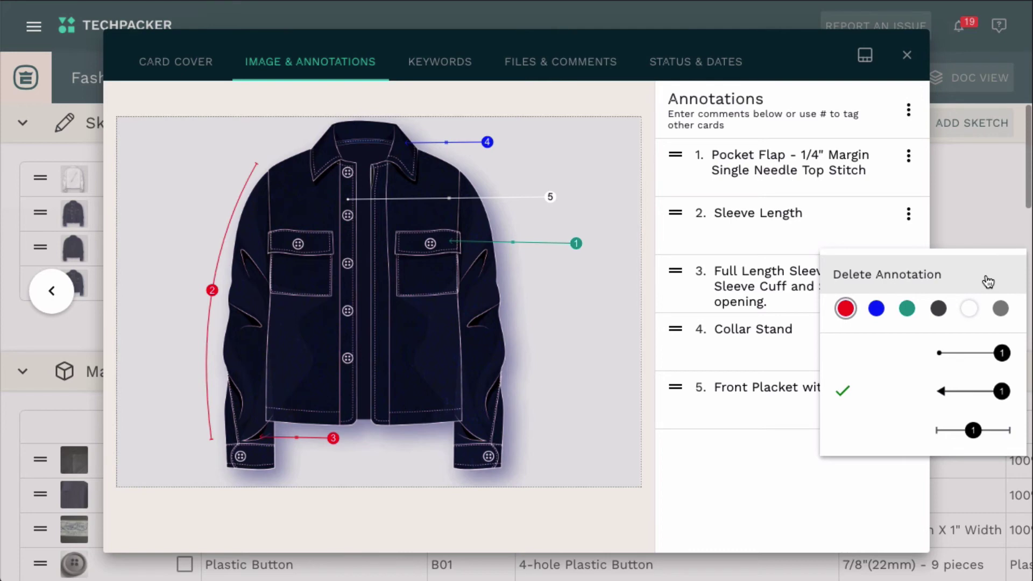
pyautogui.click(981, 429)
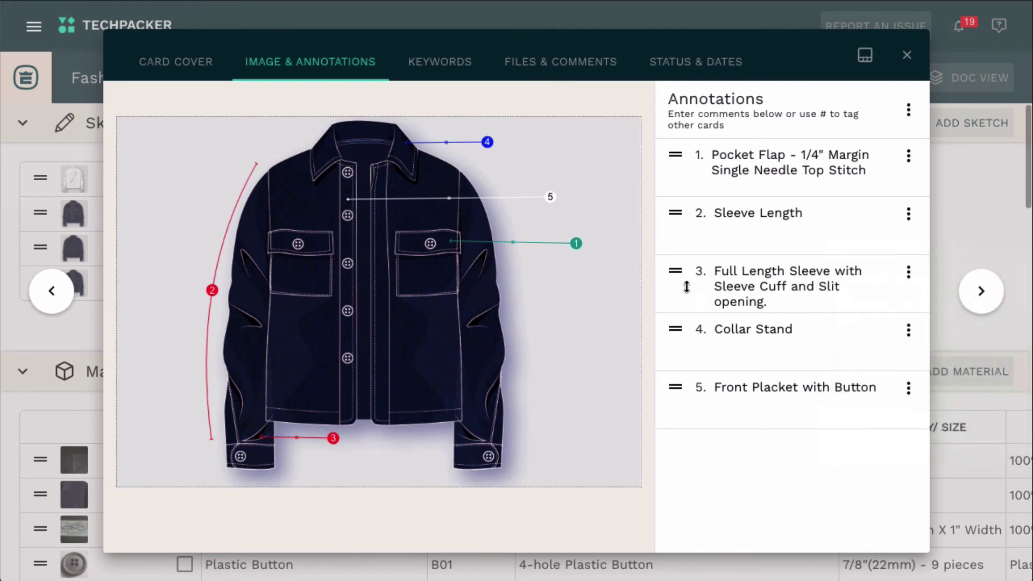
pyautogui.moveTo(675, 277); pyautogui.dragTo(665, 160)
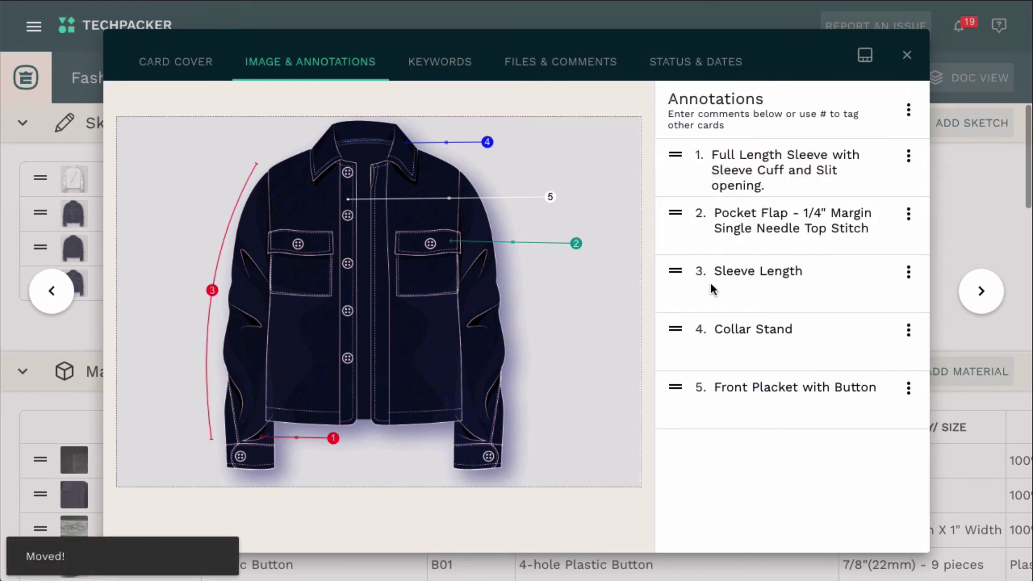
pyautogui.moveTo(669, 390); pyautogui.dragTo(700, 246)
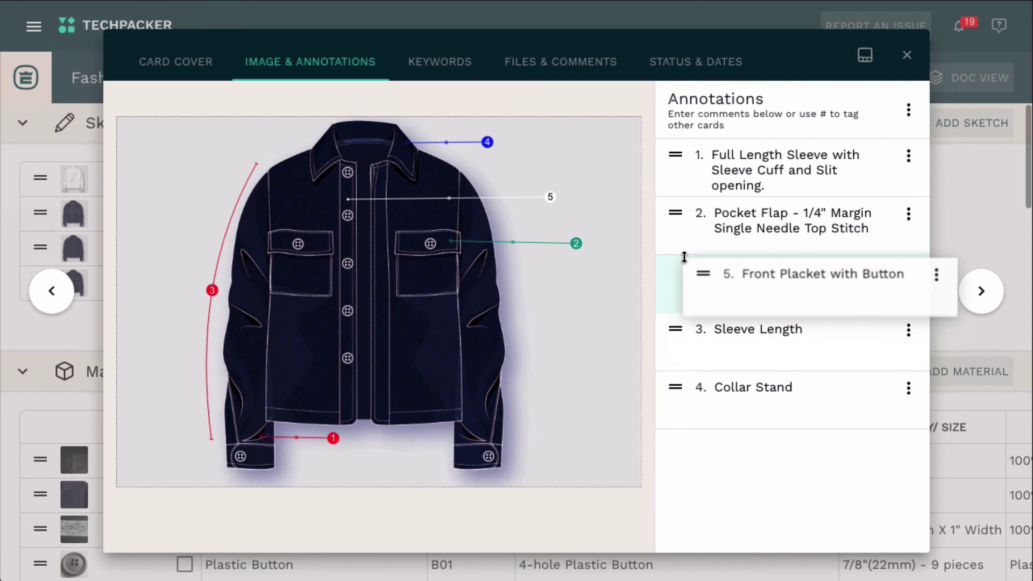
pyautogui.moveTo(700, 246); pyautogui.dragTo(683, 267)
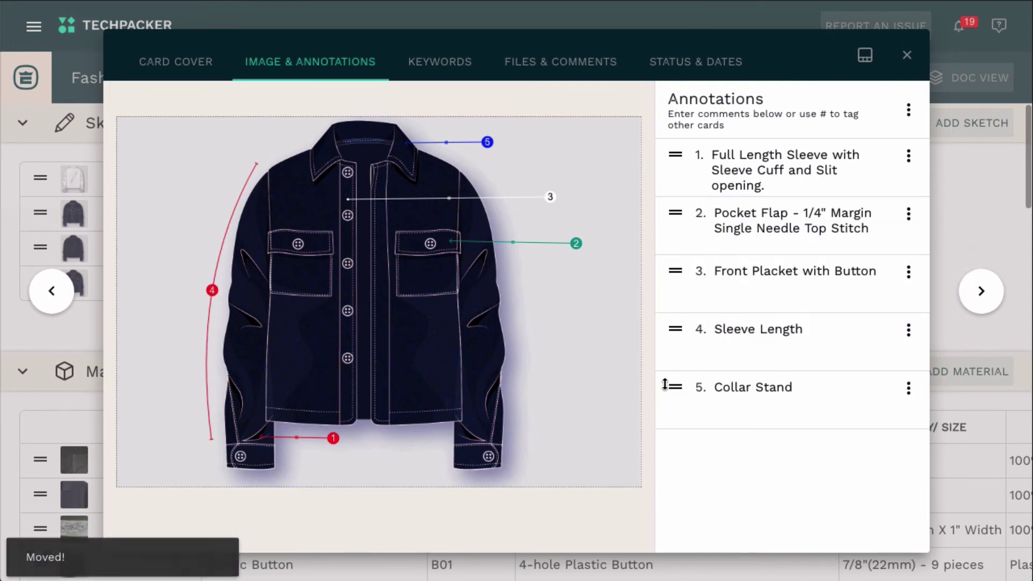
# Move Collar Stand up, then Sleeve Length to second place, finalizing the callout order.
pyautogui.moveTo(676, 390); pyautogui.dragTo(700, 307)
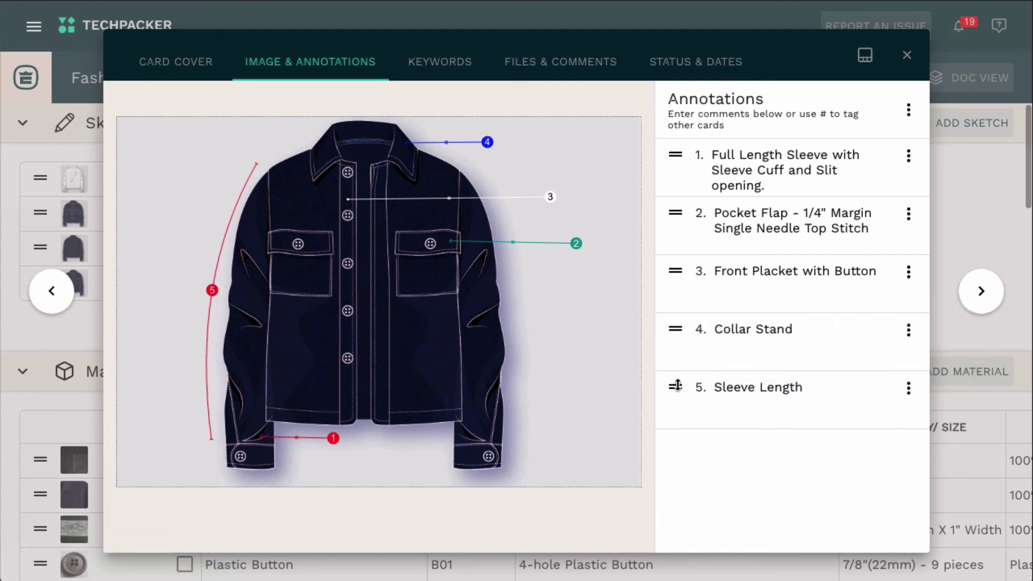
pyautogui.moveTo(676, 386)
pyautogui.mouseDown()
pyautogui.moveTo(684, 205)
pyautogui.moveTo(694, 234)
pyautogui.mouseUp()
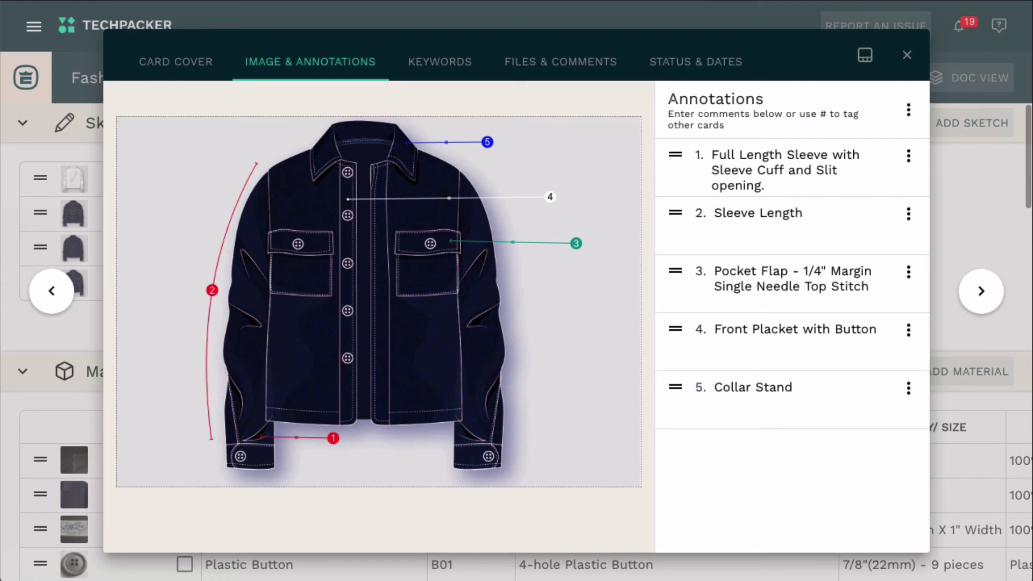
# Close the sketch card and open the Doc View PDF preview of the tech pack.
pyautogui.click(906, 57)
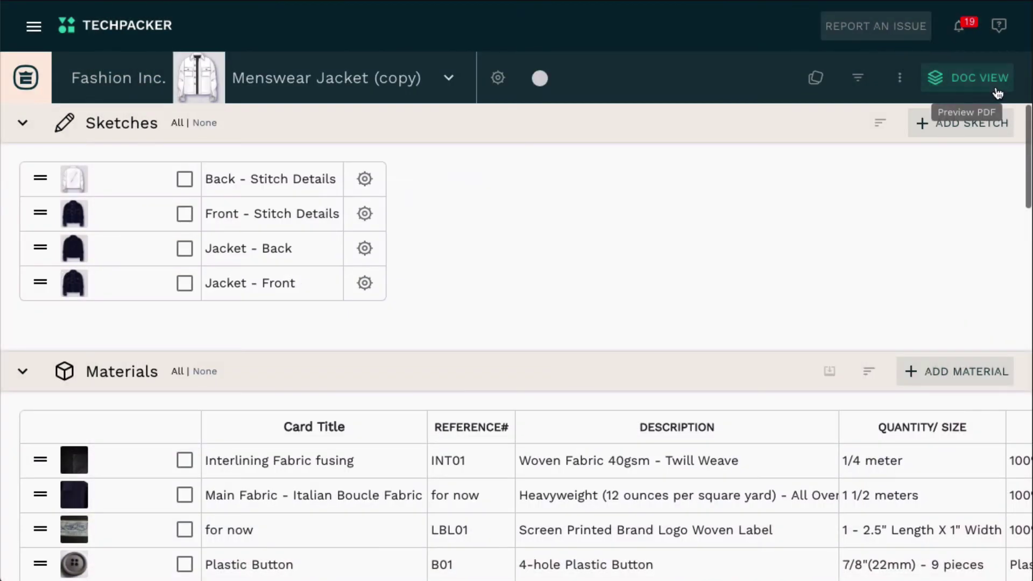
pyautogui.click(996, 91)
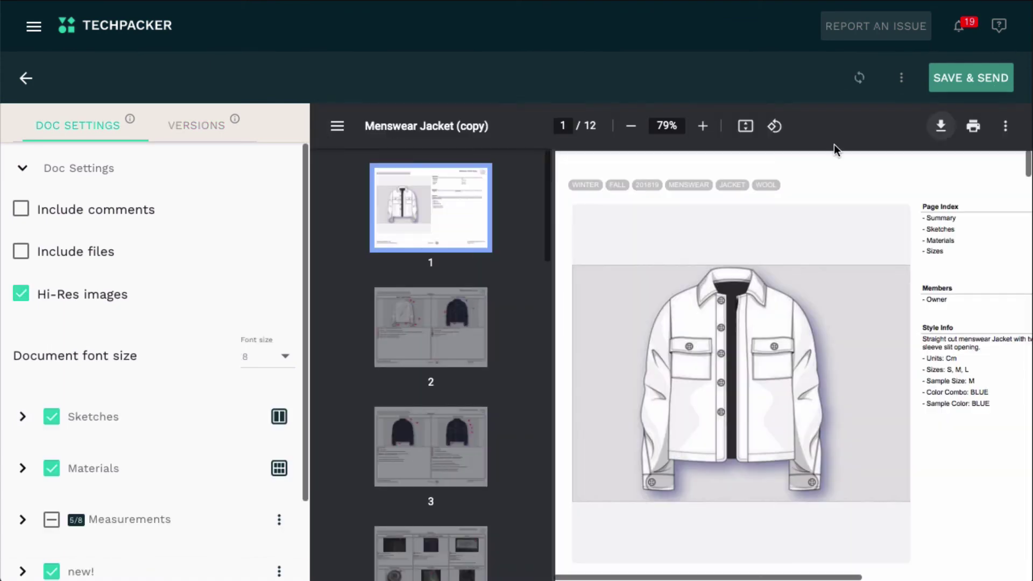